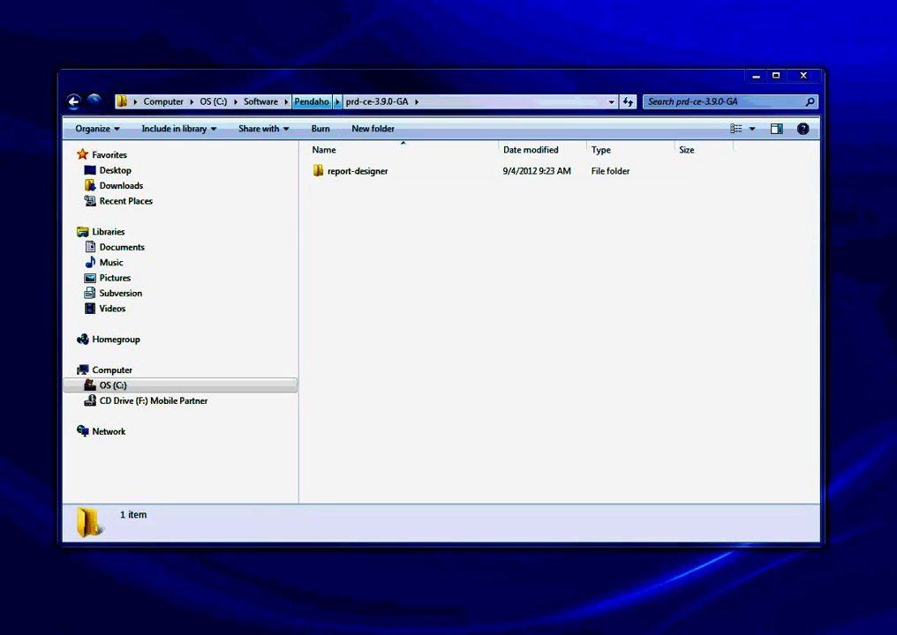
Open Pendaho\sqljdbc_4.0\enu to list the sqljdbc.jar and sqljdbc4.jar driver files.
click(311, 101)
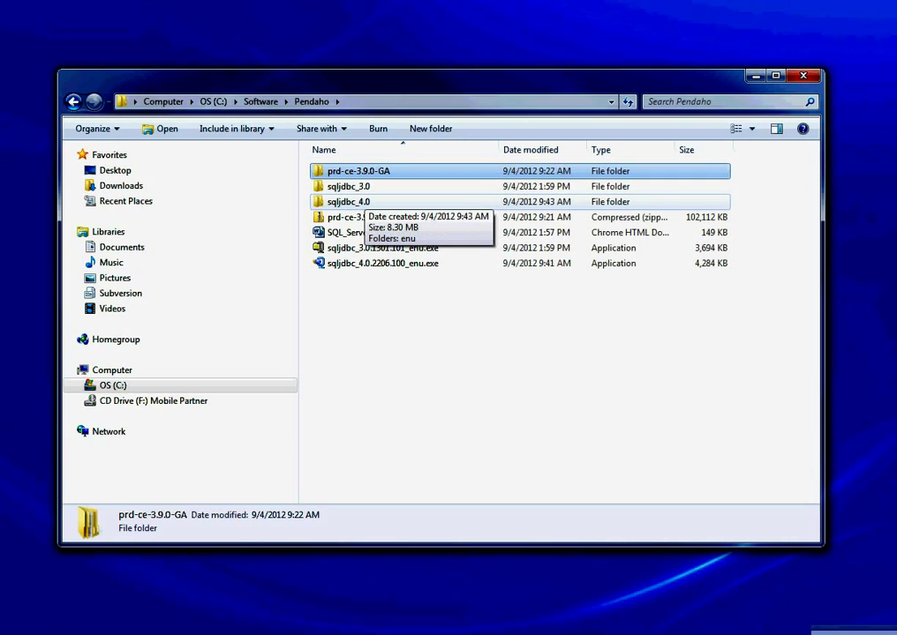
double_click(350, 202)
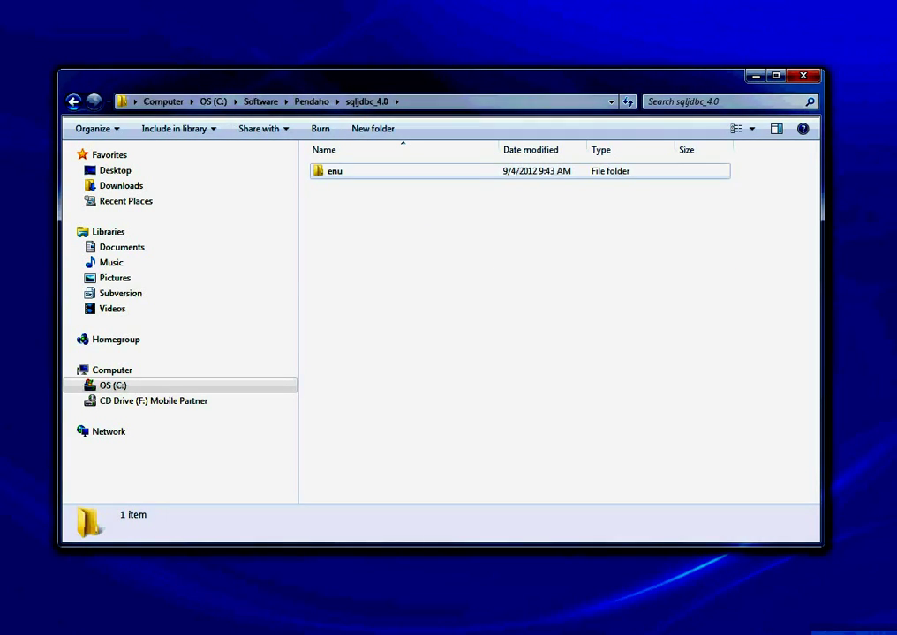
double_click(334, 170)
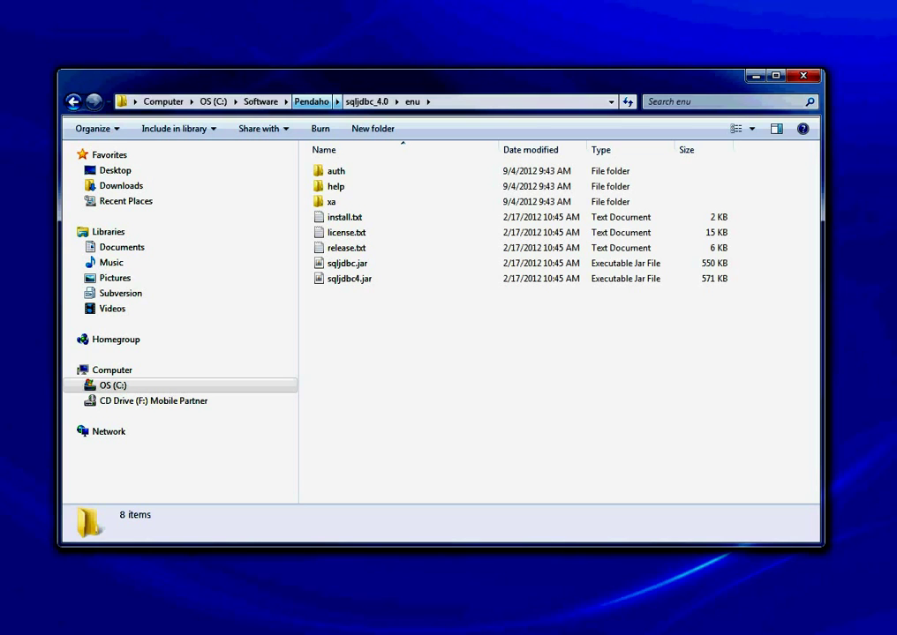
Confirm sqljdbc4.jar is in prd-ce-3.9.0-GA\report-designer\lib\jdbc, then return to report-designer.
click(310, 102)
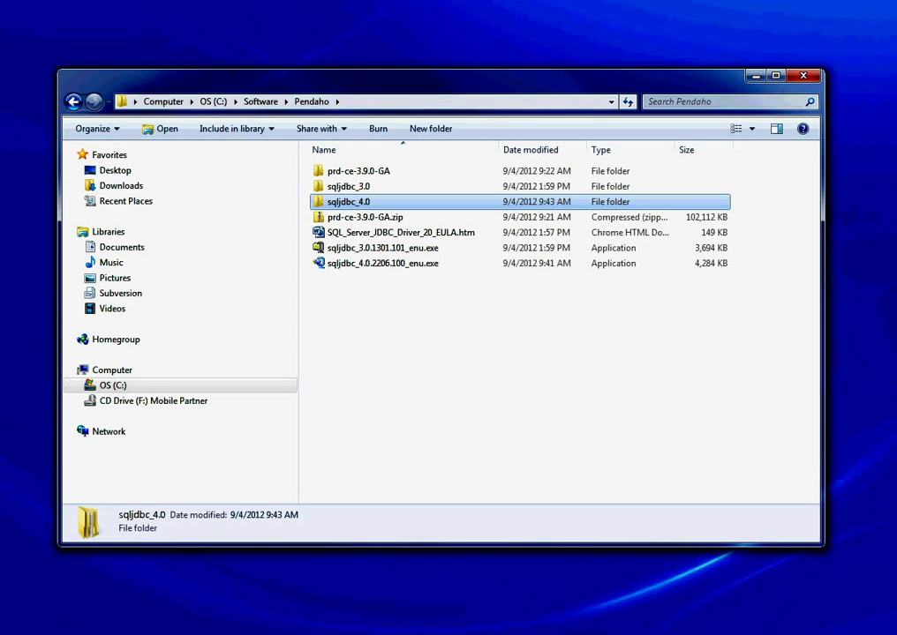
double_click(357, 170)
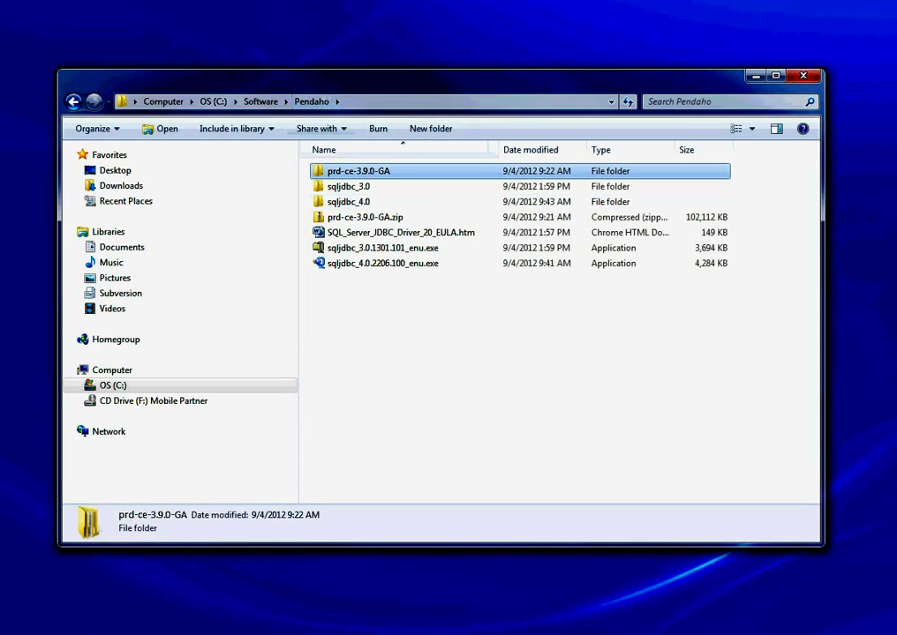
click(357, 170)
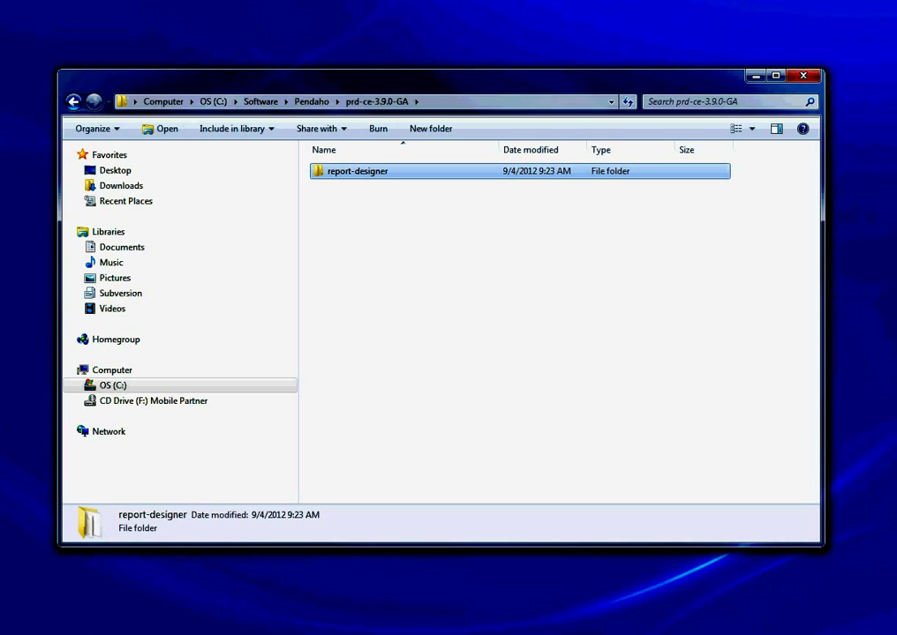
double_click(358, 171)
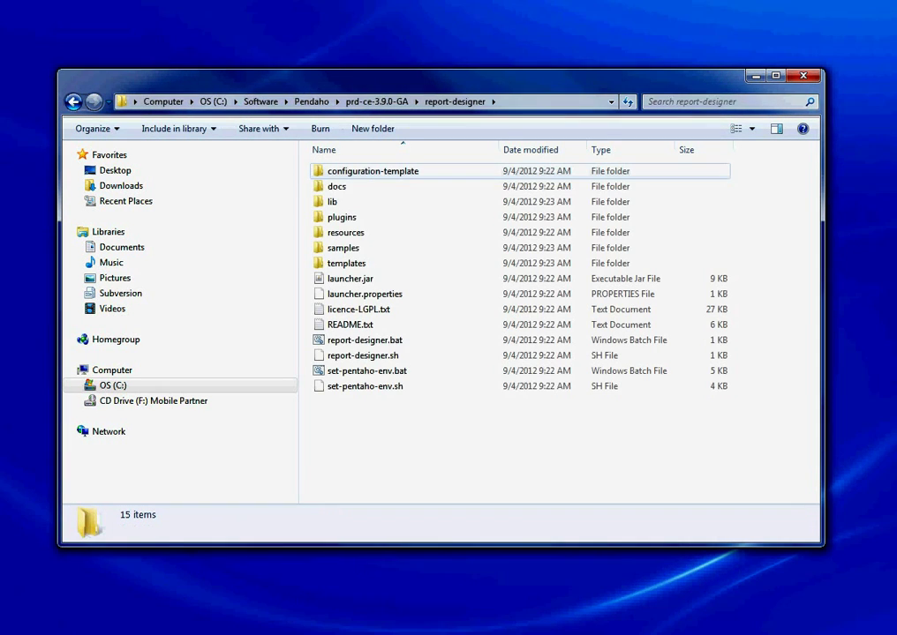
click(333, 202)
double_click(333, 202)
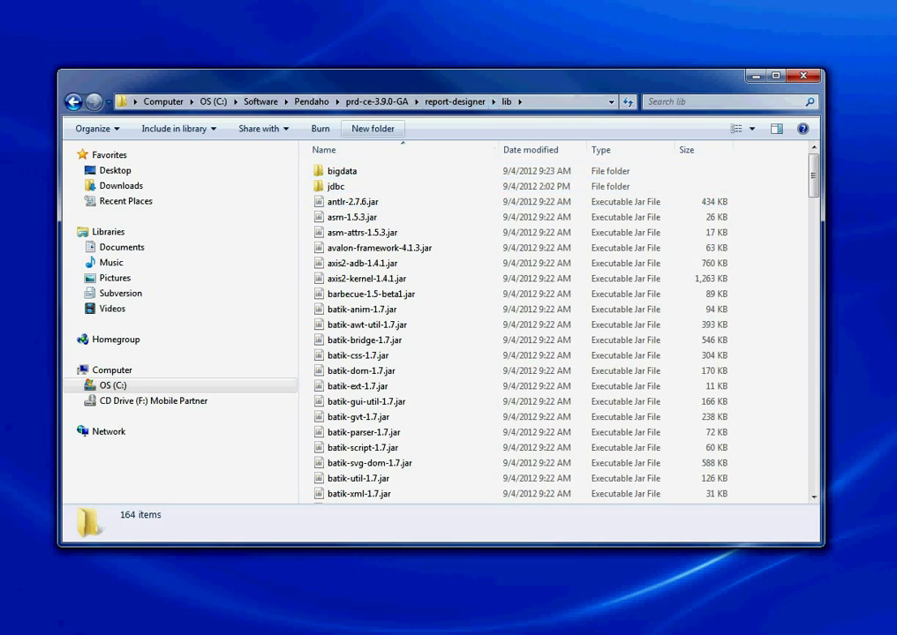
double_click(334, 186)
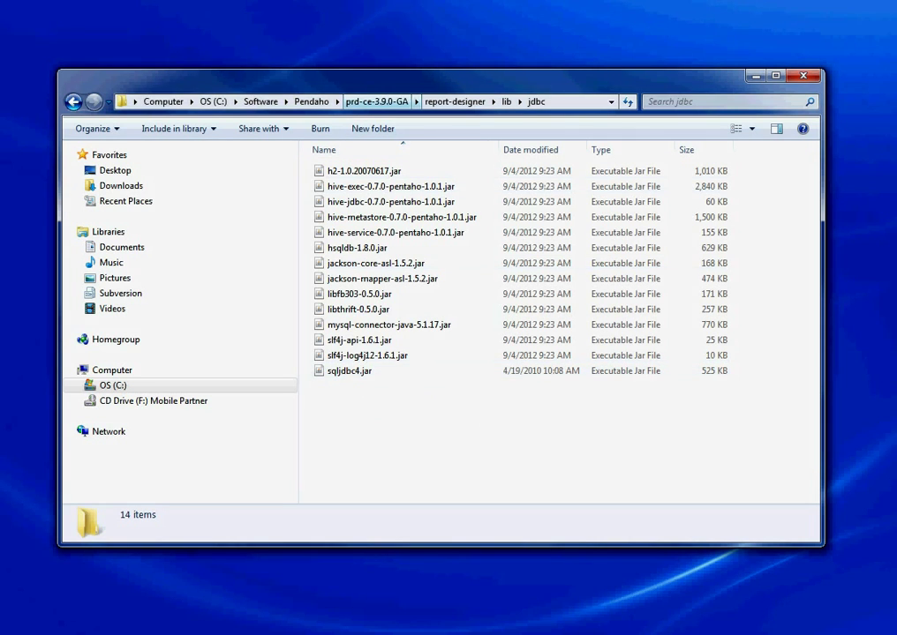
click(377, 101)
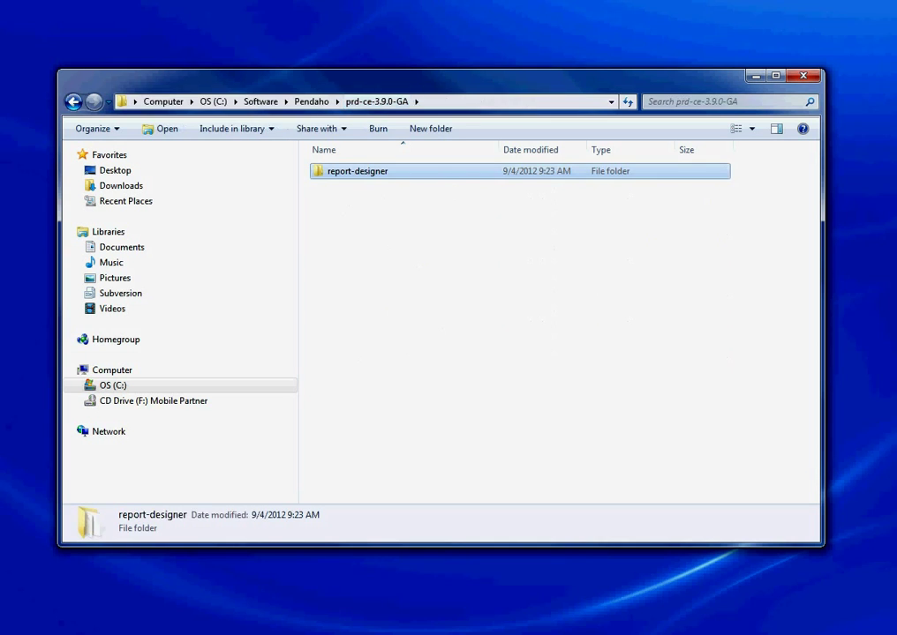
double_click(353, 171)
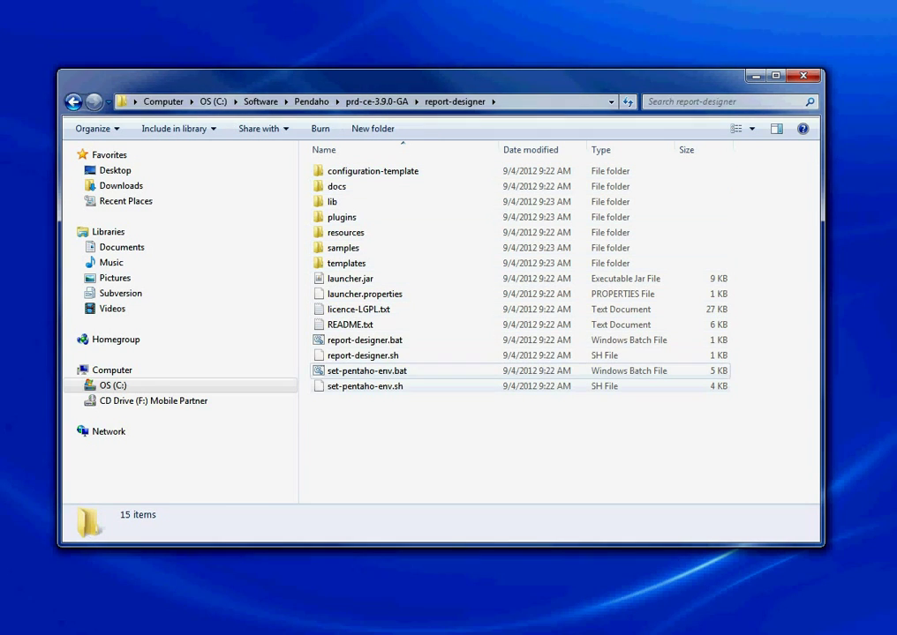
Run report-designer.bat, approve the security warning, and start a new blank Untitled Report.
click(365, 340)
key(Return)
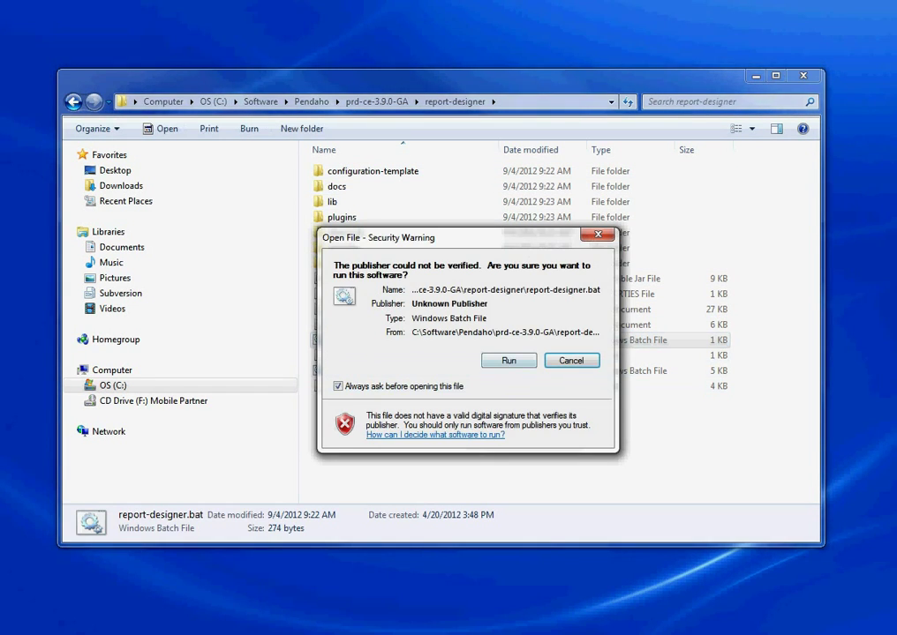
key(Return)
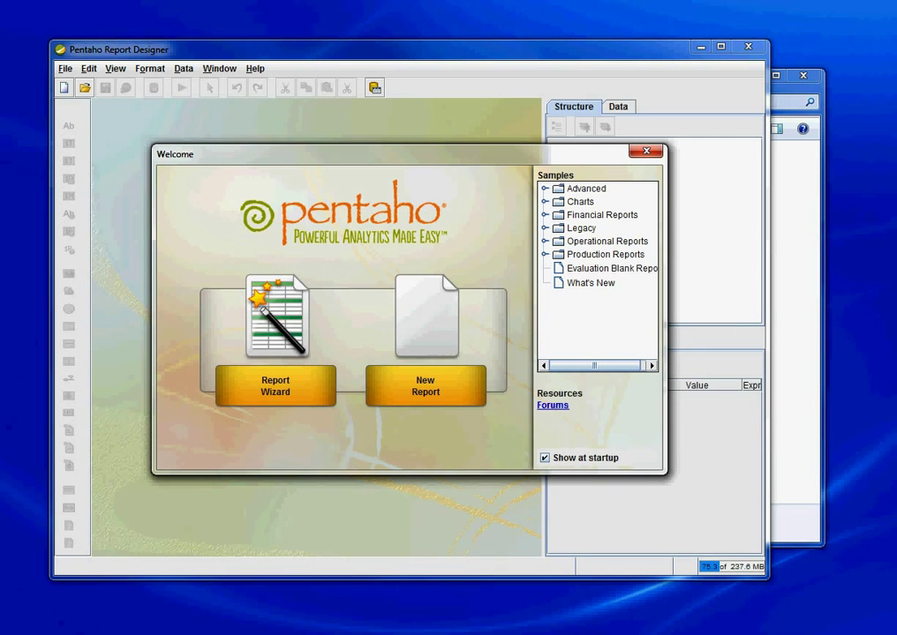
key(ctrl+n)
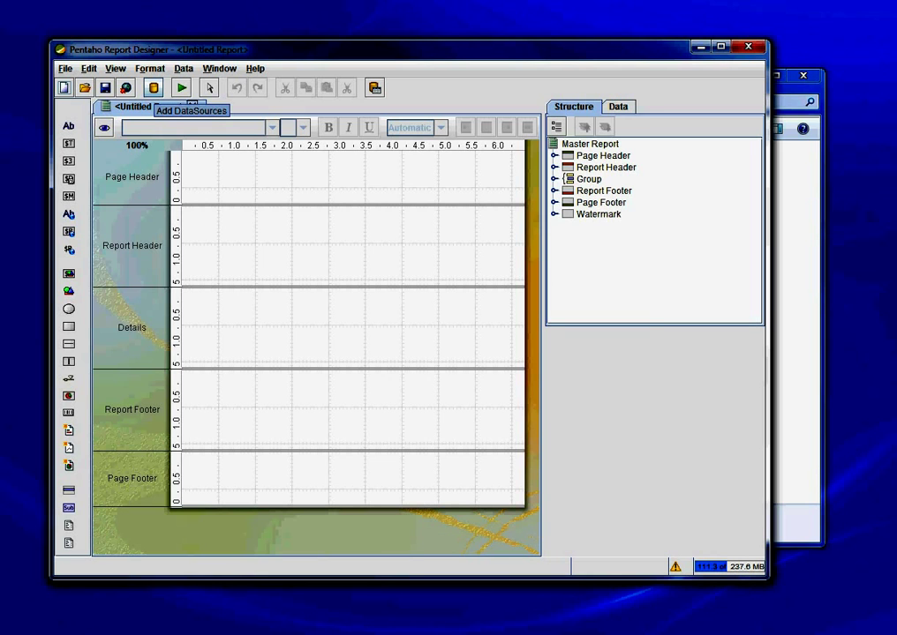
Add a JDBC data source to the report from the Add DataSources menu.
click(153, 87)
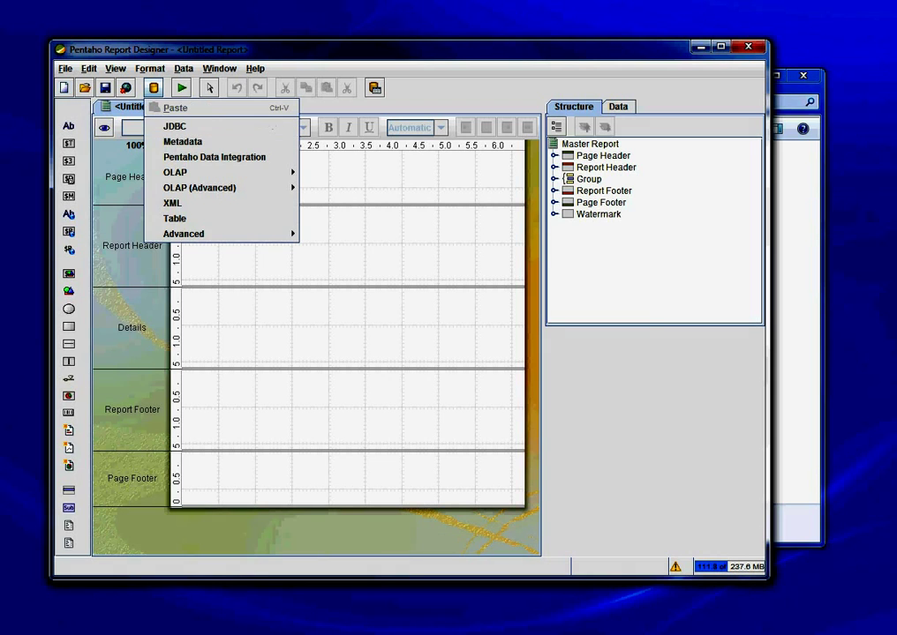
click(175, 126)
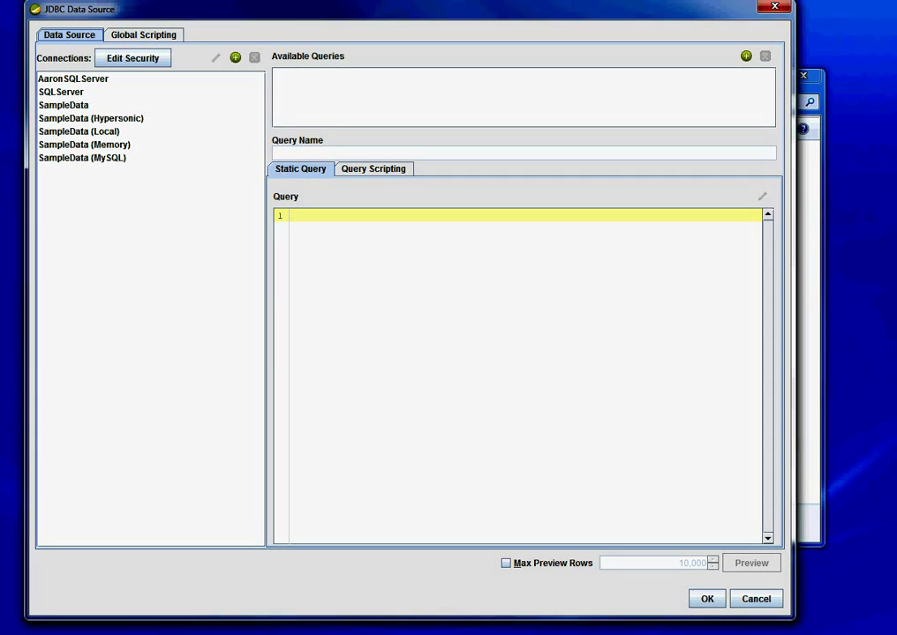
Create a connection named SQLServerDataSource with type MS SQL Server (Native), Native (JDBC) access.
click(235, 57)
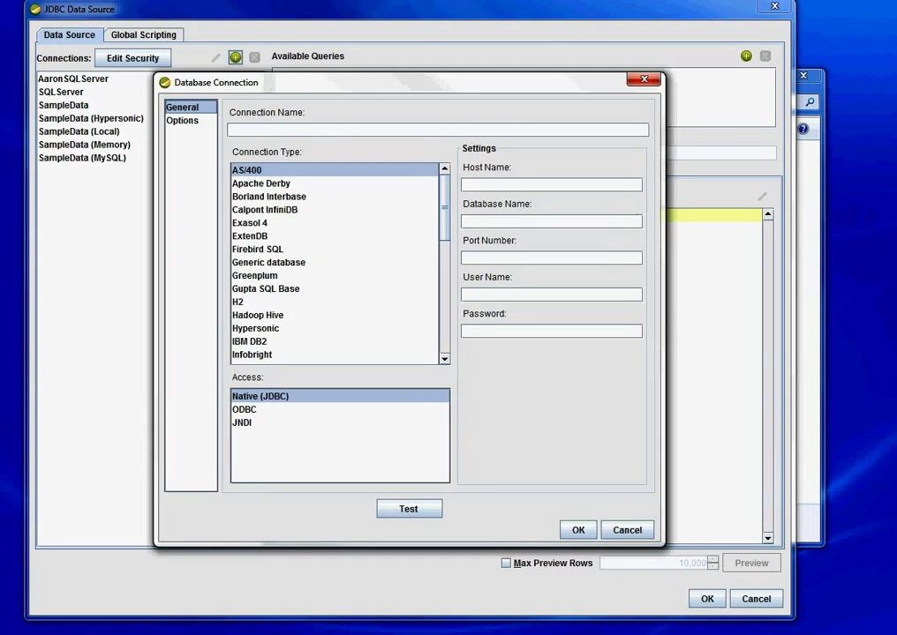
text(SQLServerDa)
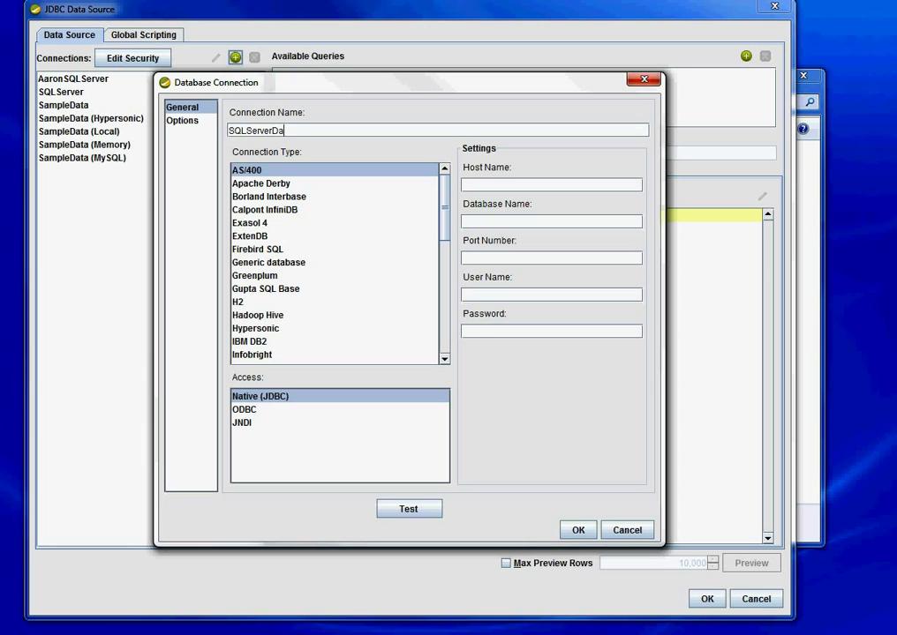
text(taSource)
scroll(335, 263, down, 8)
scroll(336, 263, down, 1)
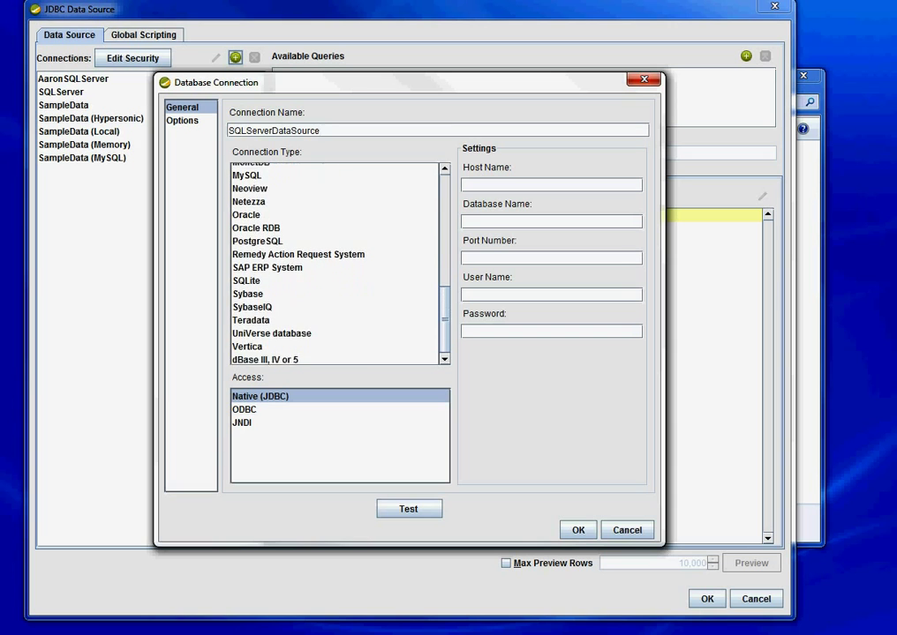
scroll(335, 263, up, 1)
scroll(335, 263, down, 1)
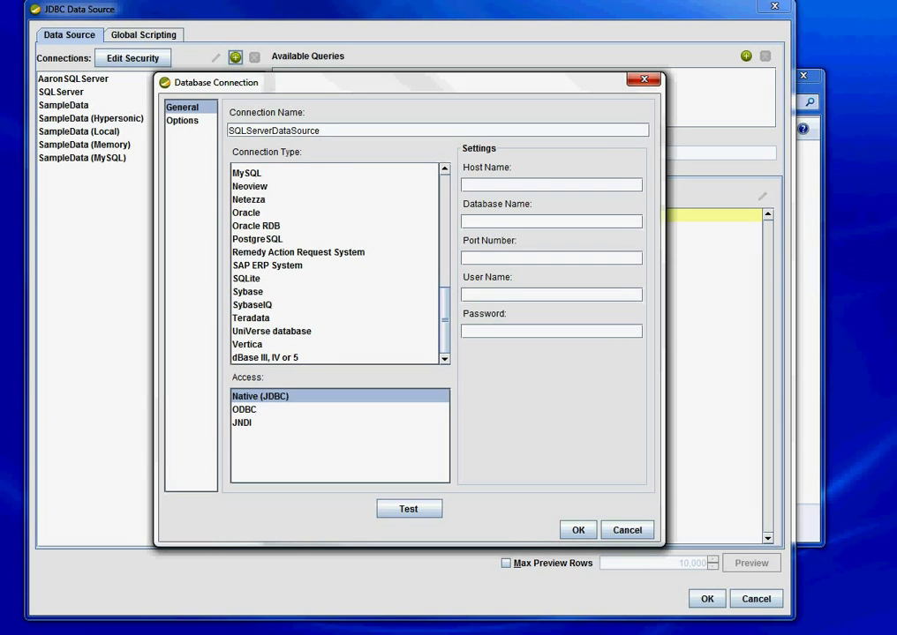
scroll(335, 263, up, 3)
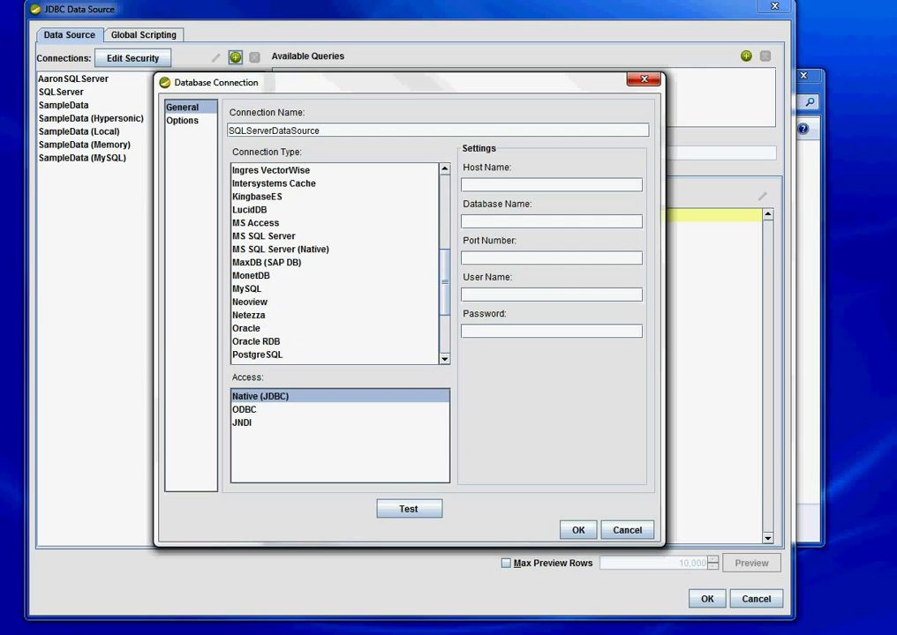
click(280, 249)
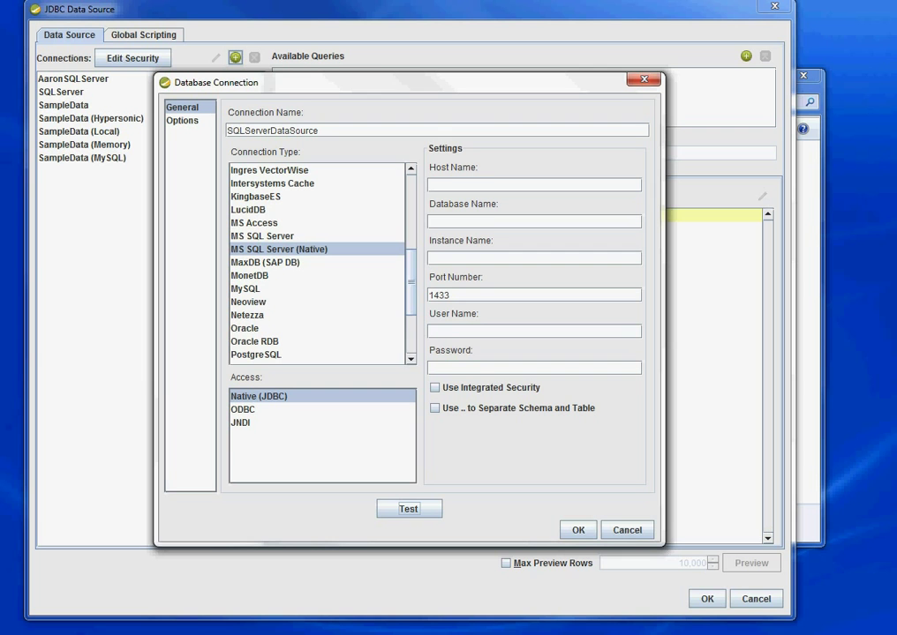
Enter host name 192.168.3.100, checked with ipconfig, and database name AdventureWorks.
key(alt+Tab)
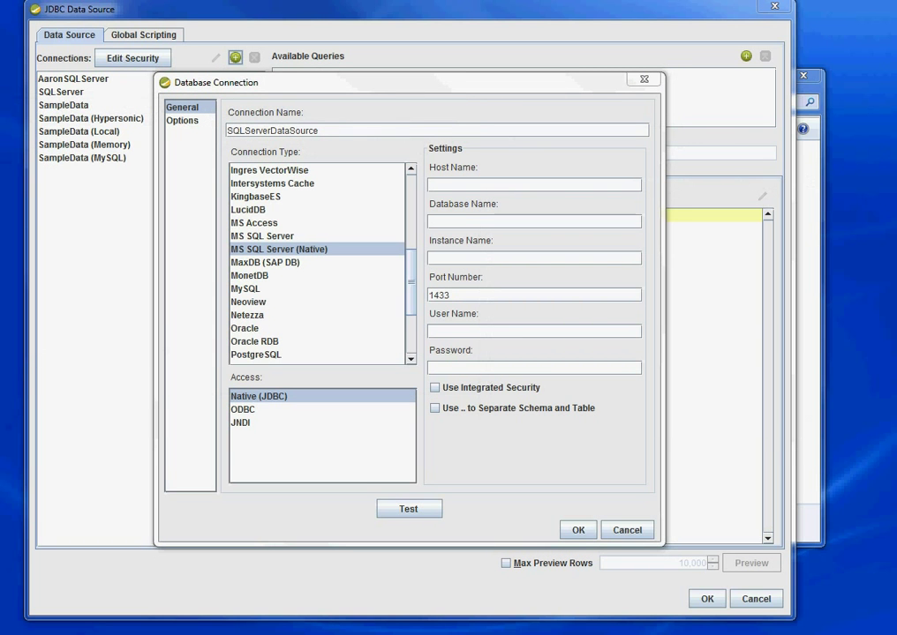
key(alt+Tab)
text(19)
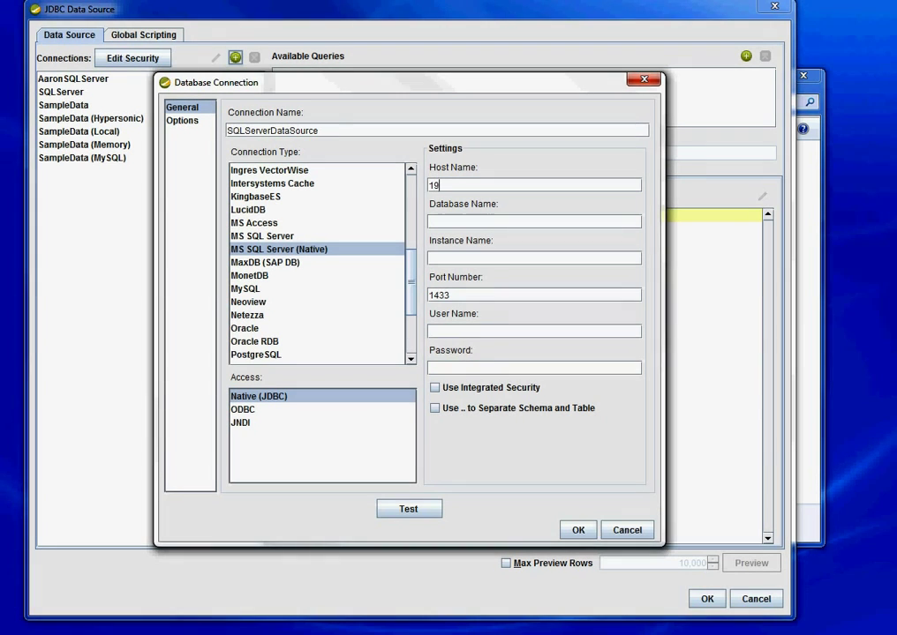
text(2.168.3.100)
click(534, 221)
text(Advant)
key(BackSpace)
key(BackSpace)
key(BackSpace)
text(entureWo)
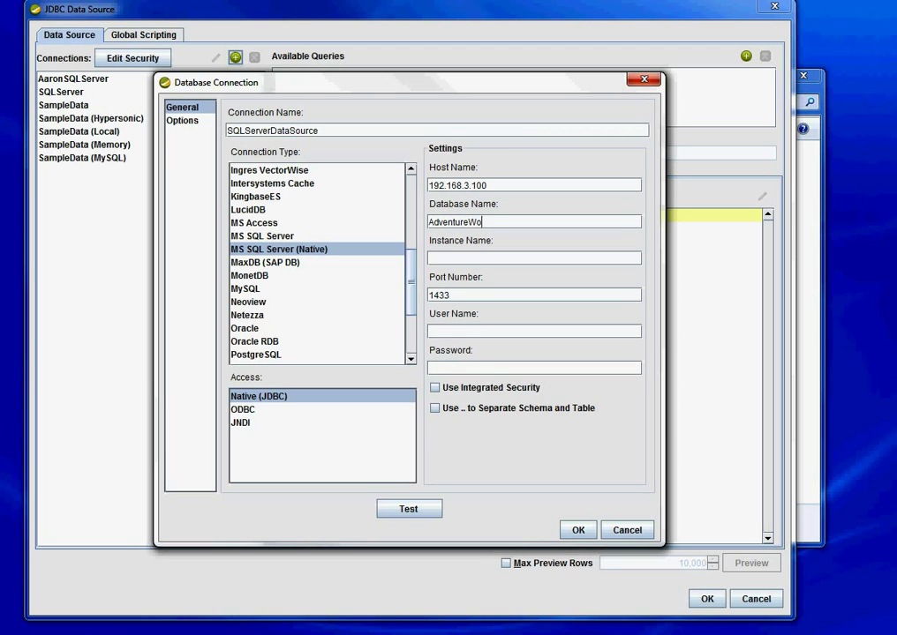
text(rks)
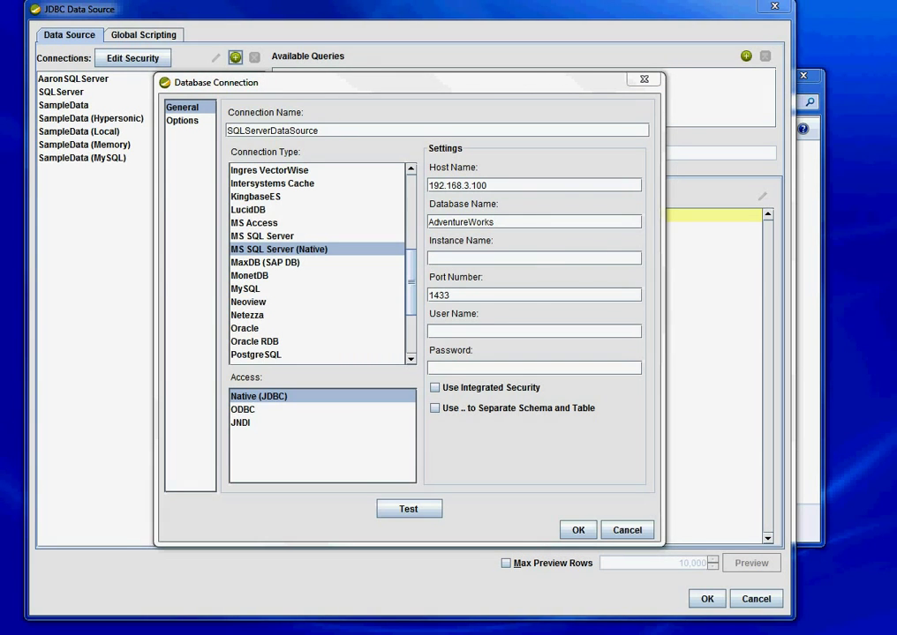
key(alt+Tab)
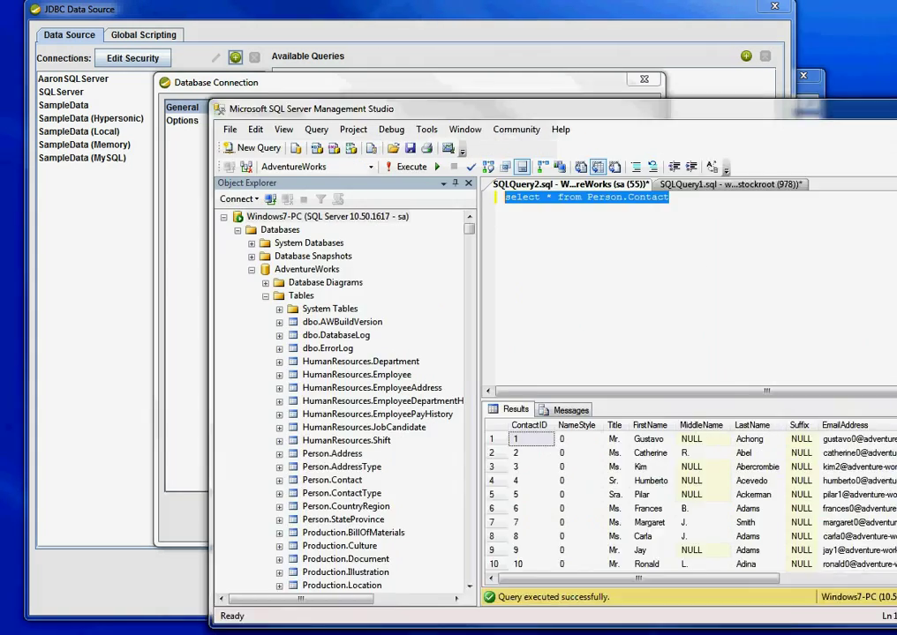
right_click(184, 179)
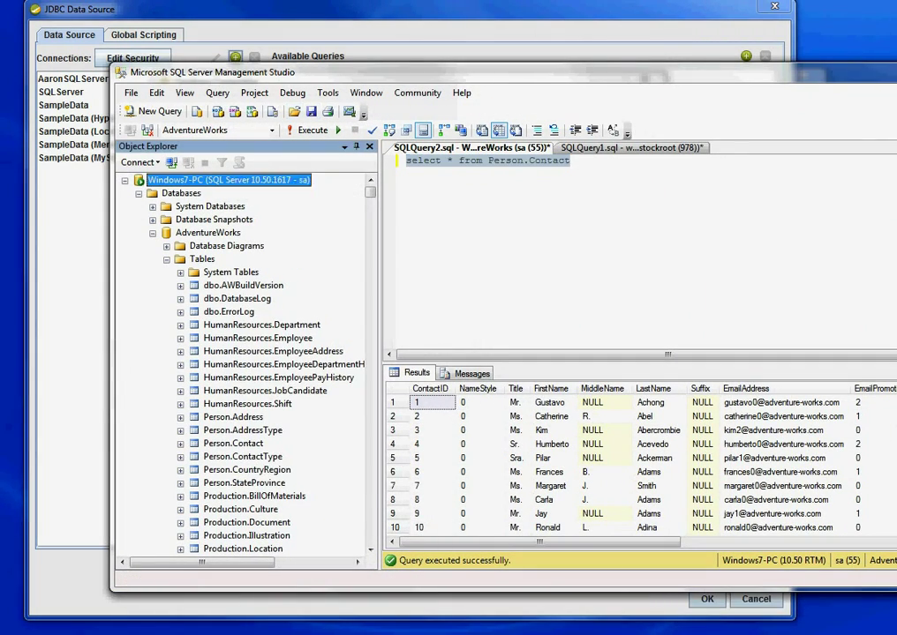
key(Escape)
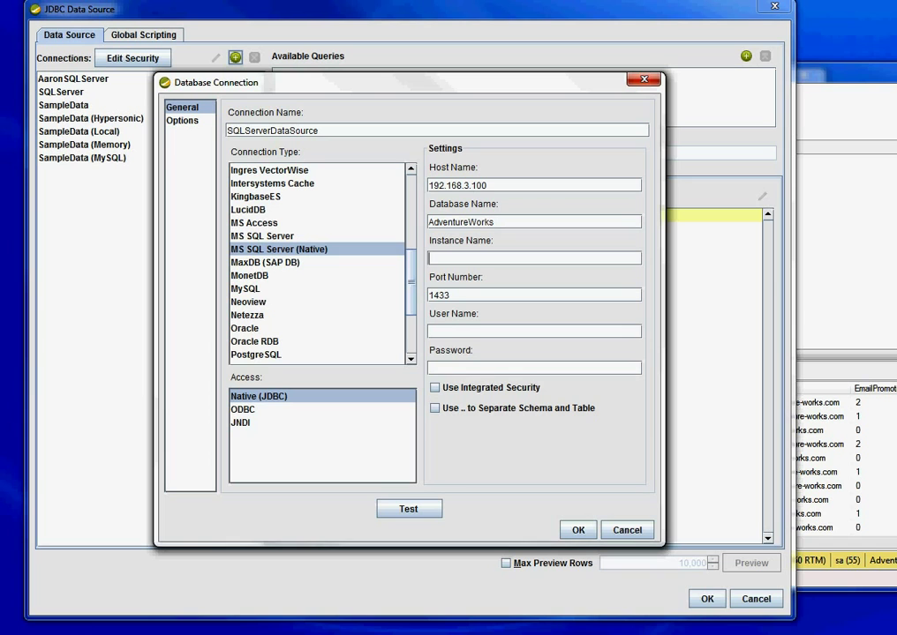
Set instance name Windows7-PC, user name sa, and enter the account password.
text(Windows7-PC)
text(sa)
key(Tab)
text(password1)
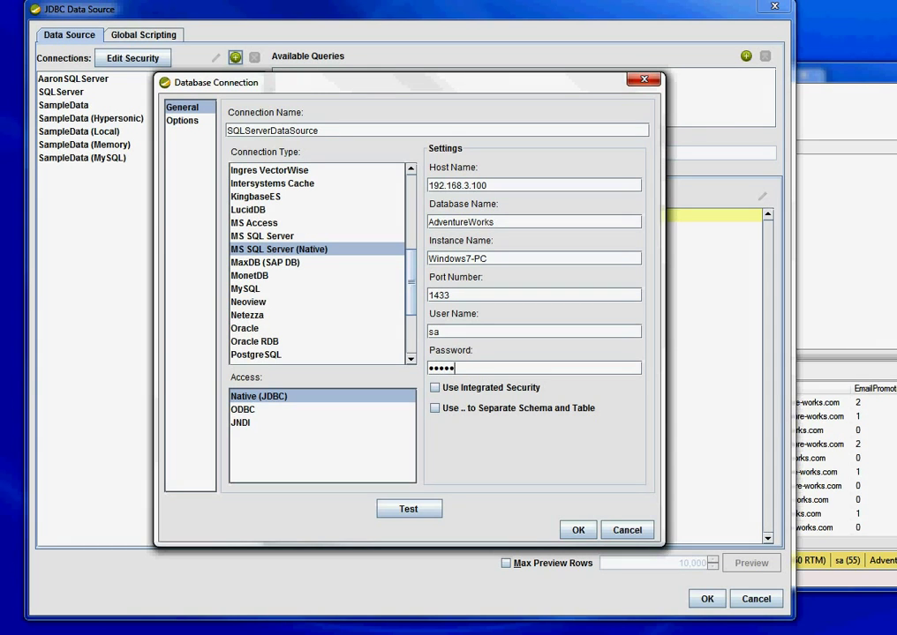
text(23)
Test the SQLServerDataSource connection successfully and add a new empty Query 1.
click(408, 508)
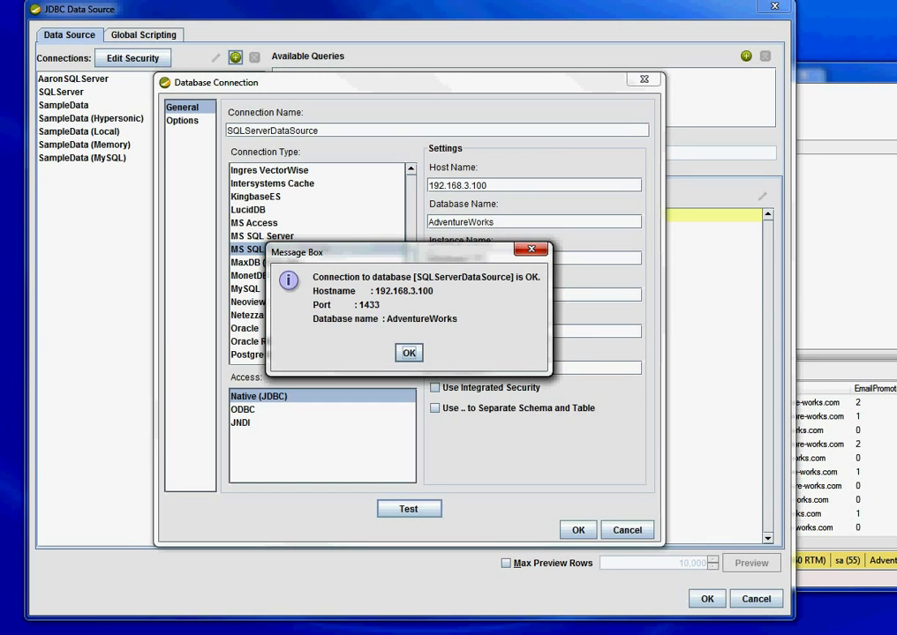
key(Return)
key(Return)
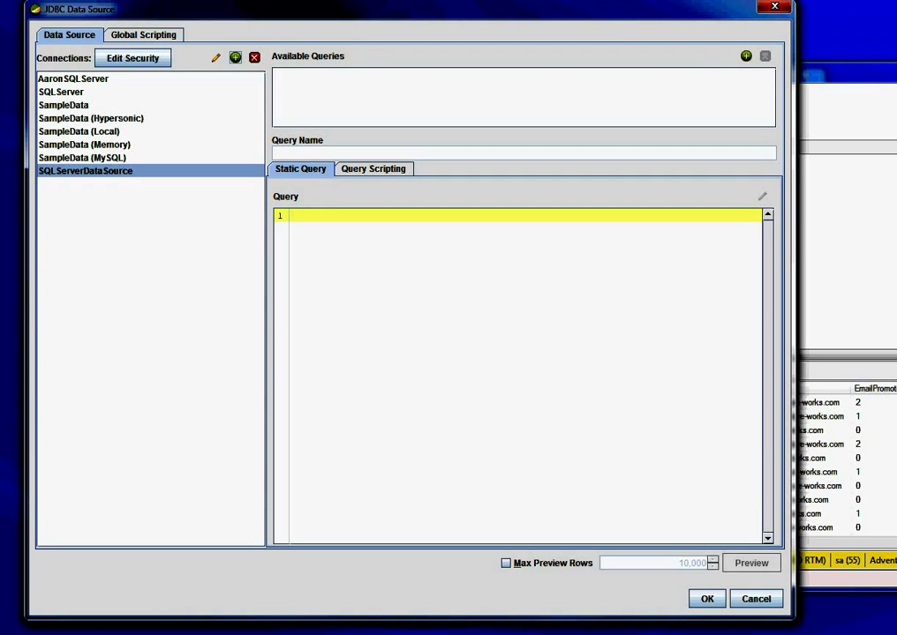
click(746, 55)
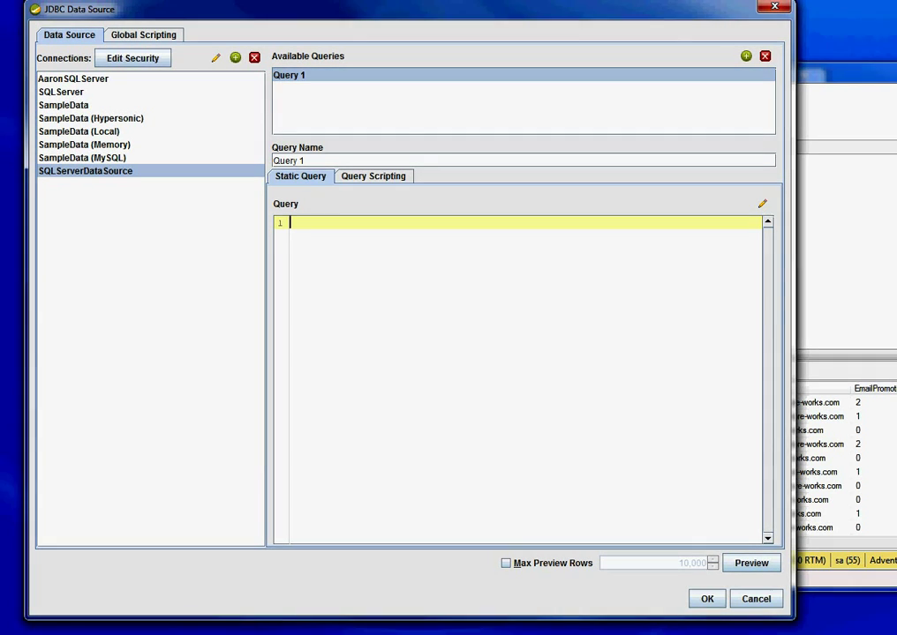
In Management Studio, connect and select the 'select * from Person.Contact' query text.
key(alt+Tab)
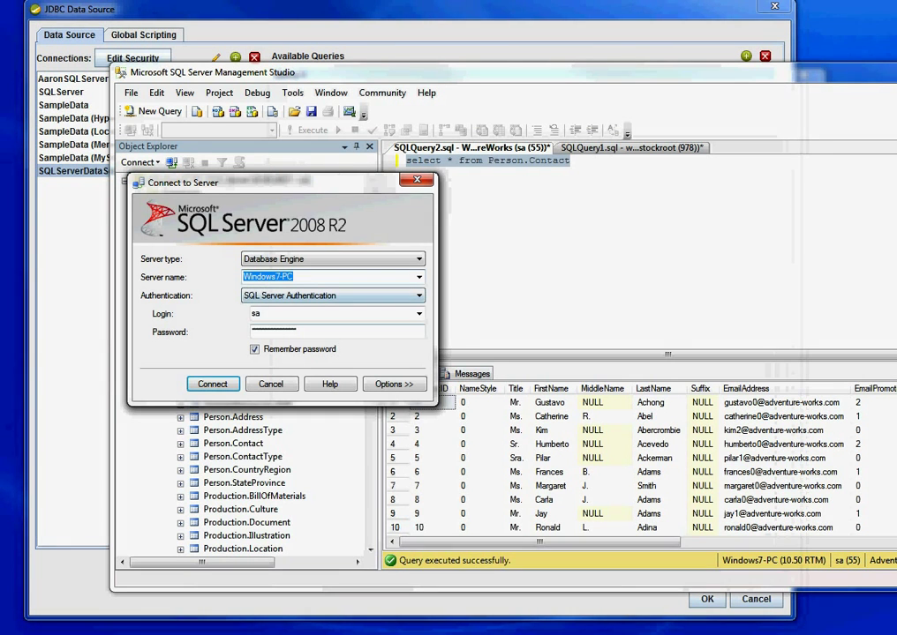
key(Return)
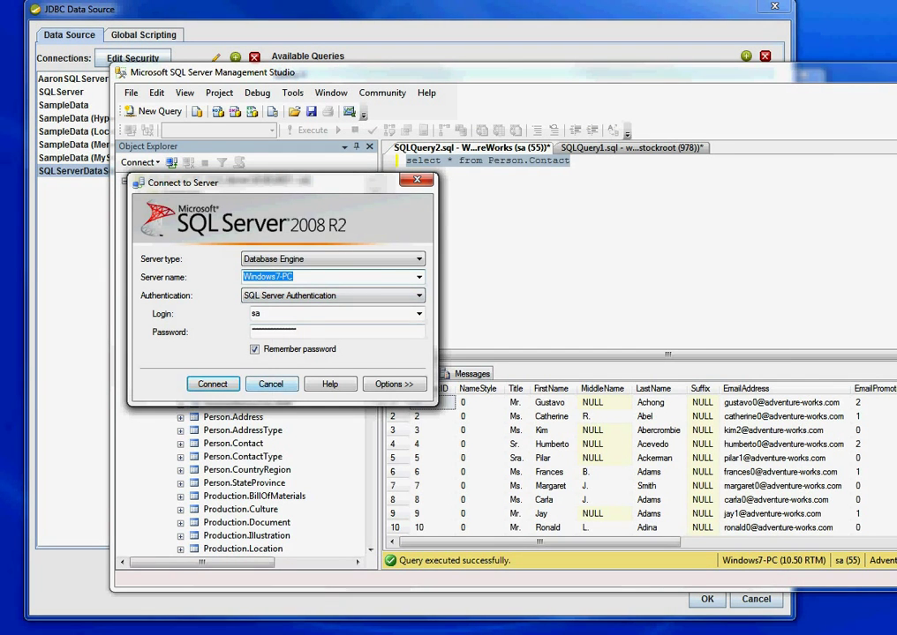
key(ctrl+a)
key(ctrl+c)
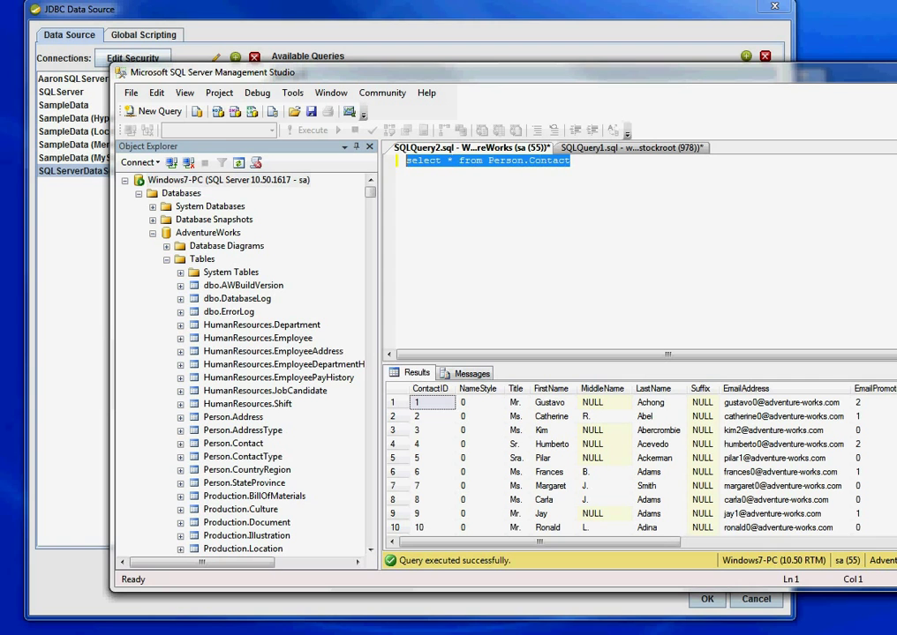
Paste 'select * from Person.Contact' into Query 1 and preview the returned rows.
key(alt+Tab)
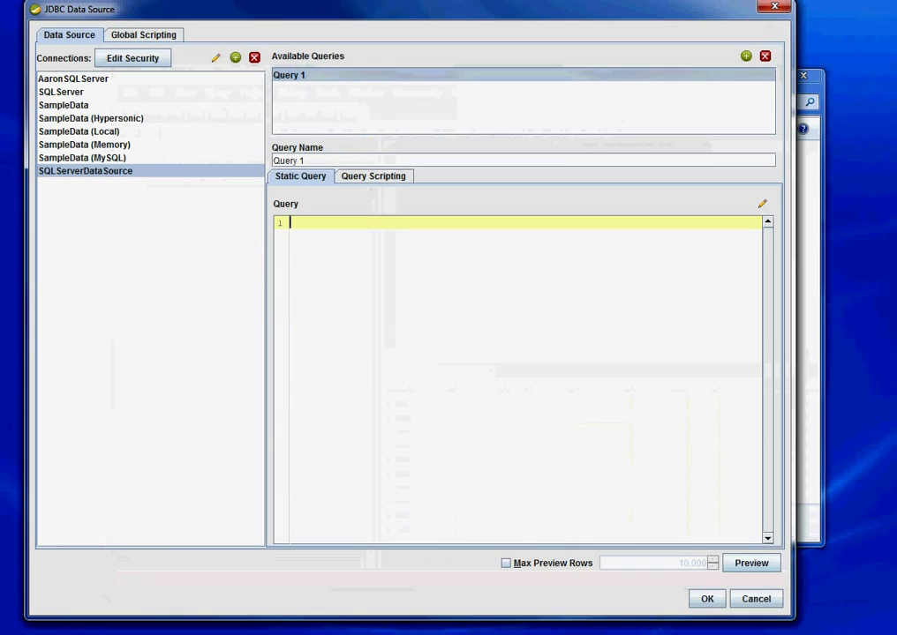
key(ctrl+v)
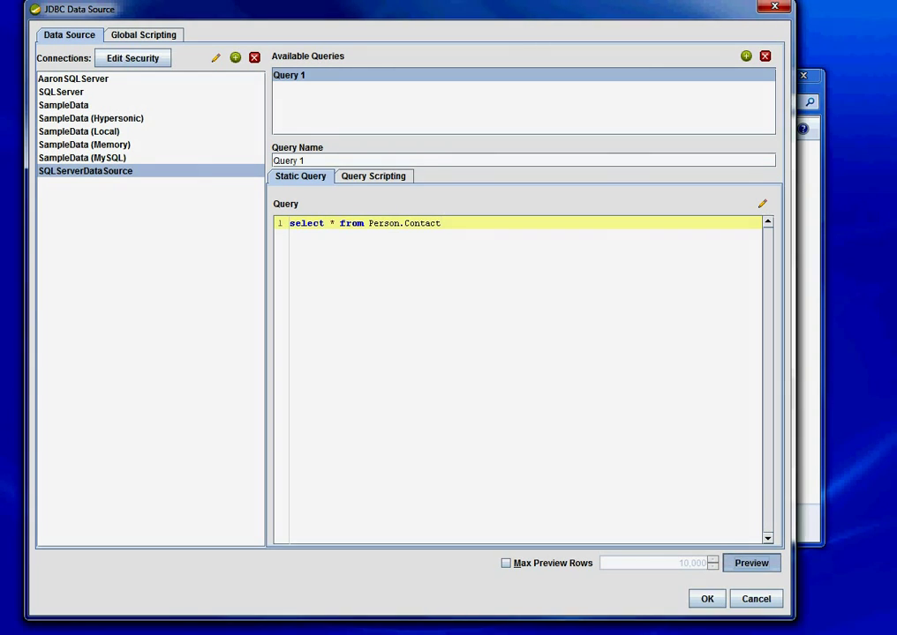
click(751, 563)
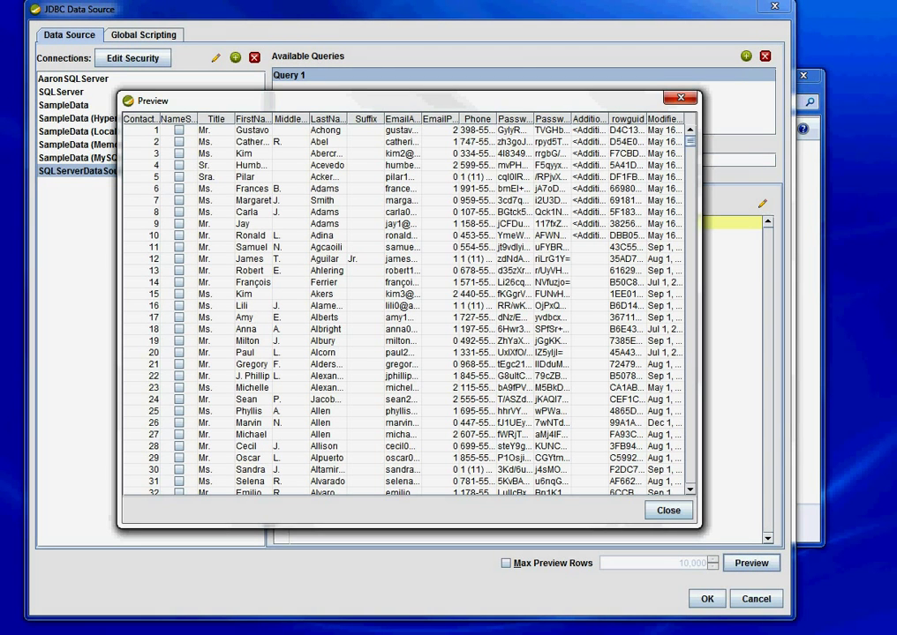